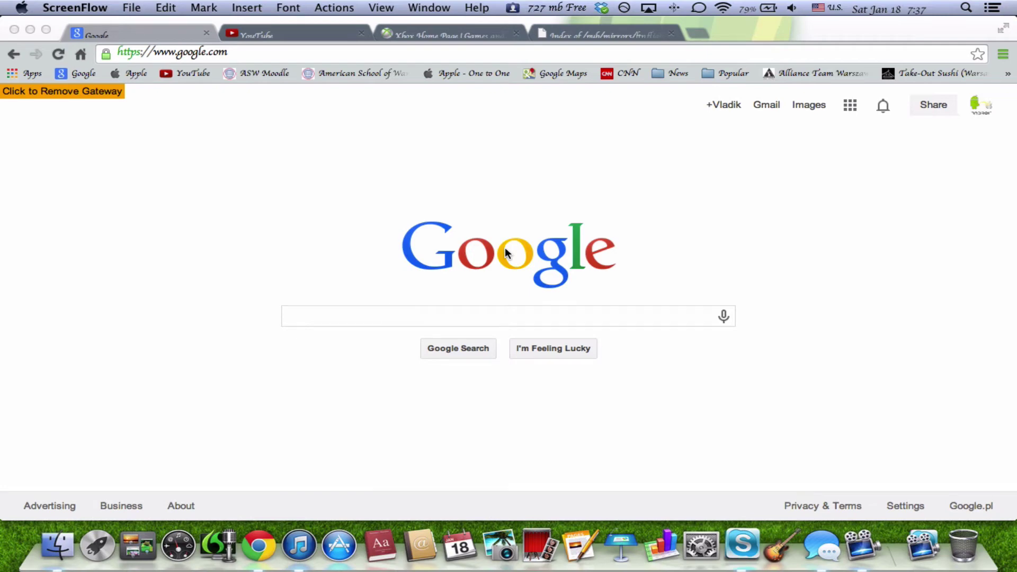
- Search 'kitkat' from a new tab's address bar, which returns Bing results
left_click(298, 226)
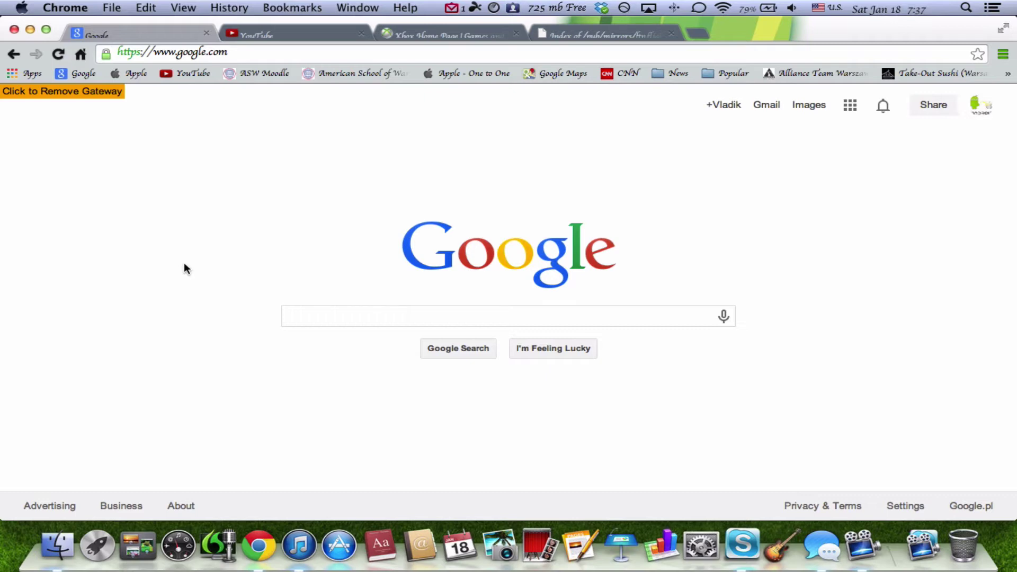
left_click(701, 28)
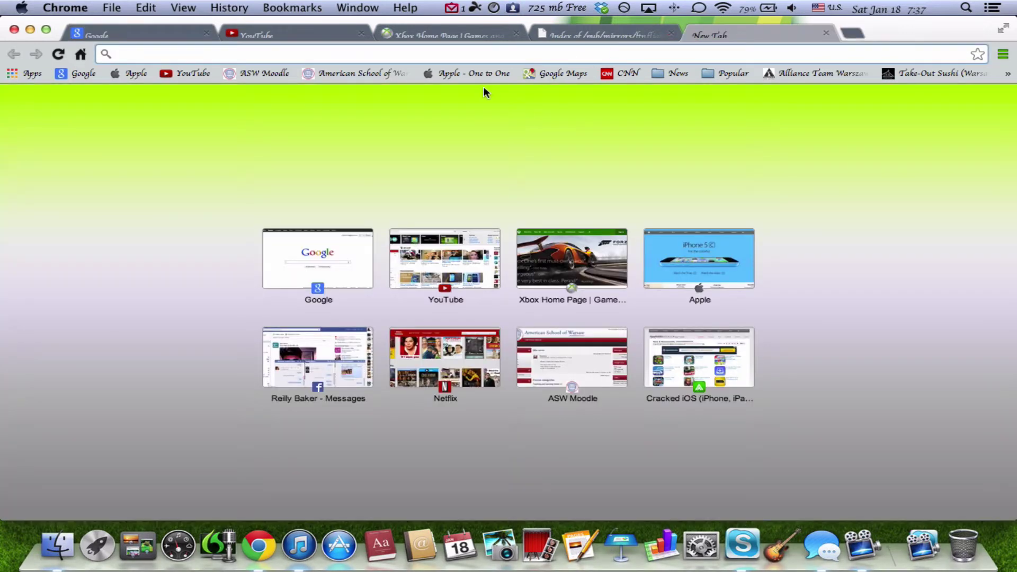
type("kitkat")
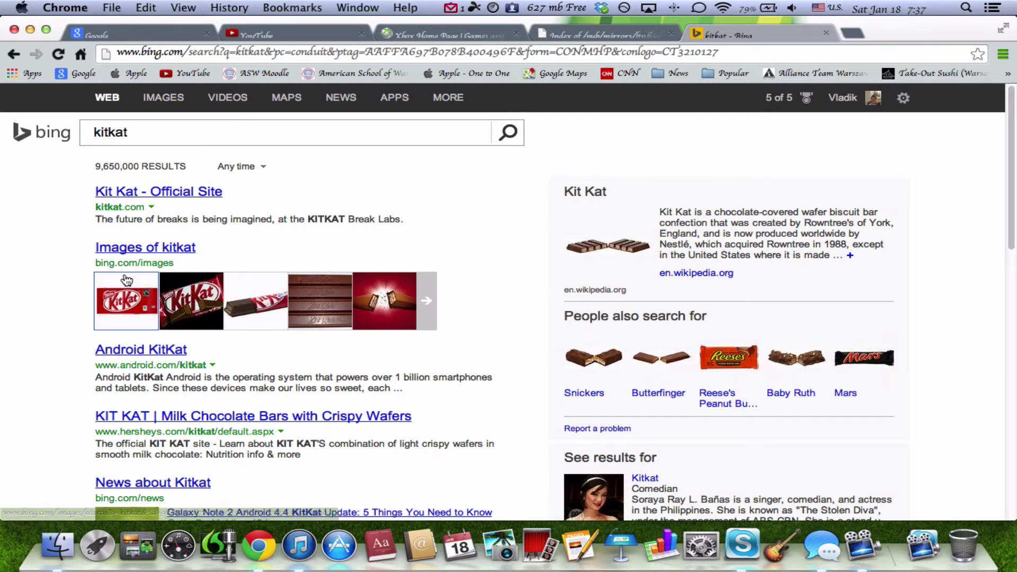
mouse_move(126, 280)
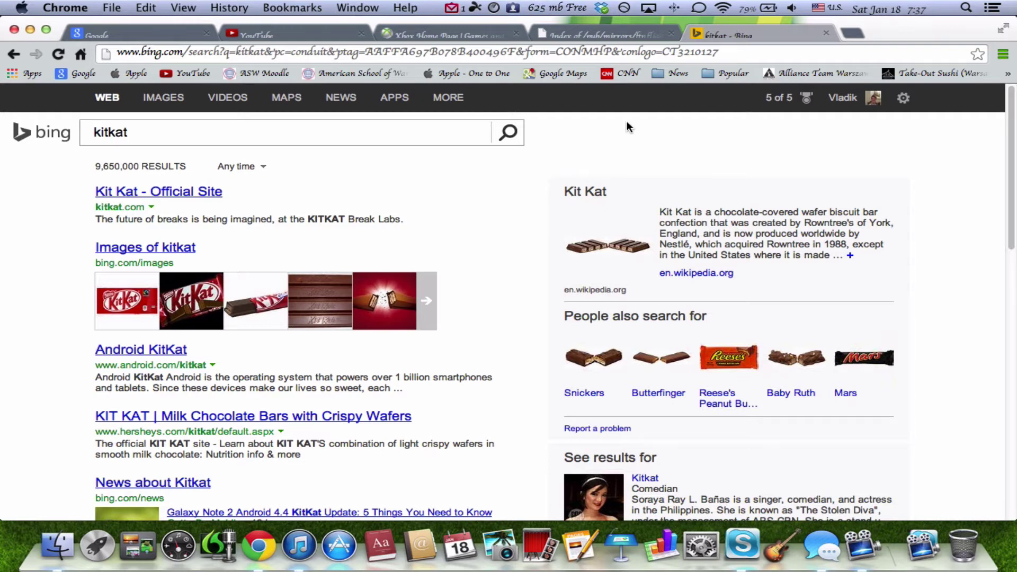
- Load the home page in another new tab, revealing the InstallMac Web Search page
left_click(857, 33)
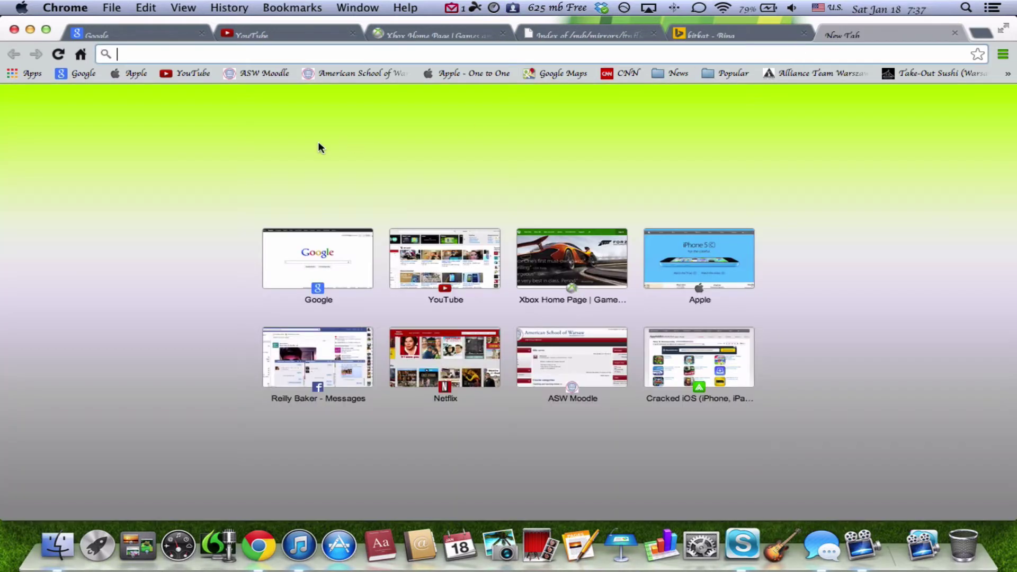
left_click(80, 57)
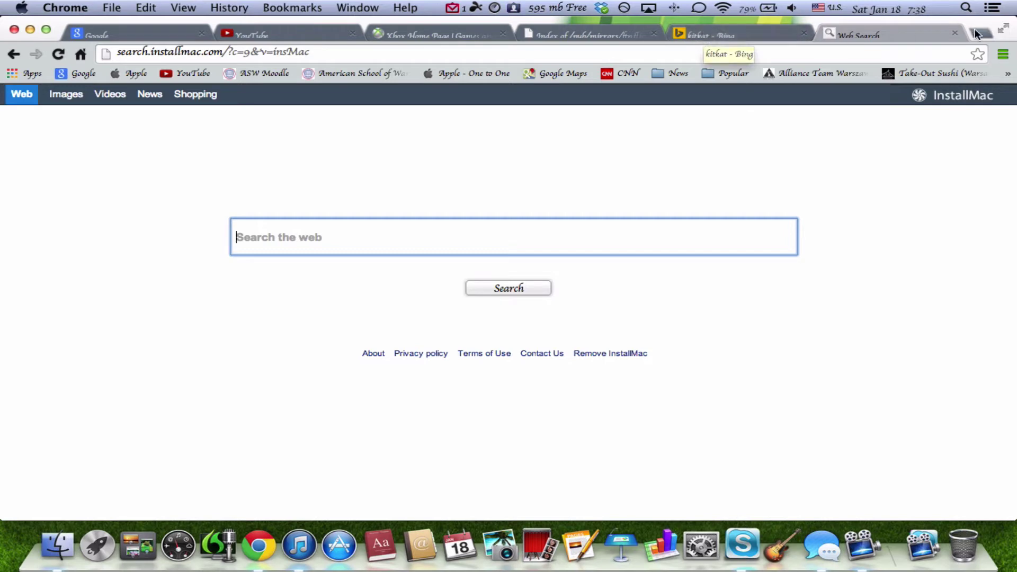
- Open Chrome Preferences and scroll to the home page setting showing search.installmac.com
left_click(45, 7)
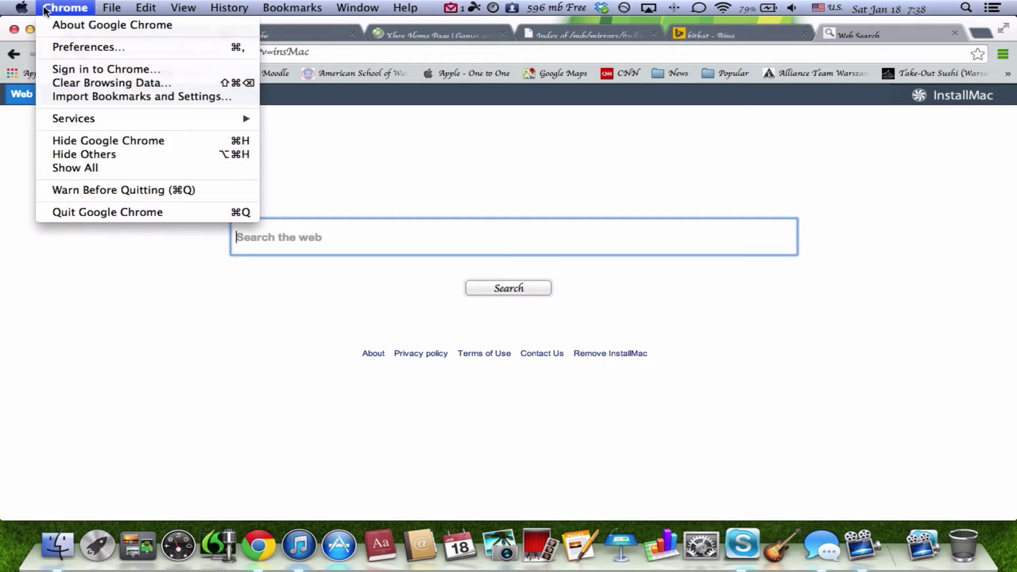
left_click(80, 47)
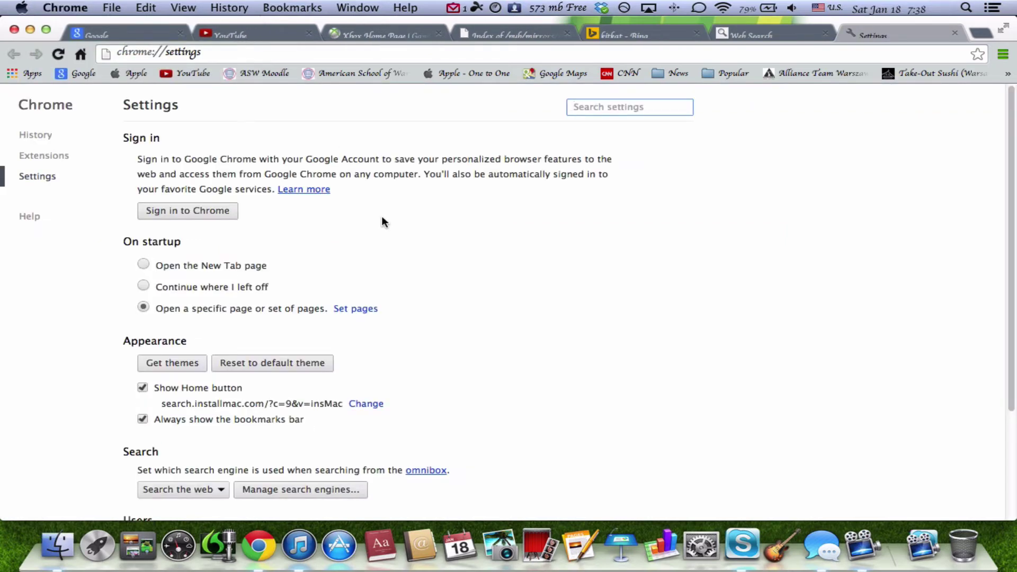
scroll(545, 270, "down", 5)
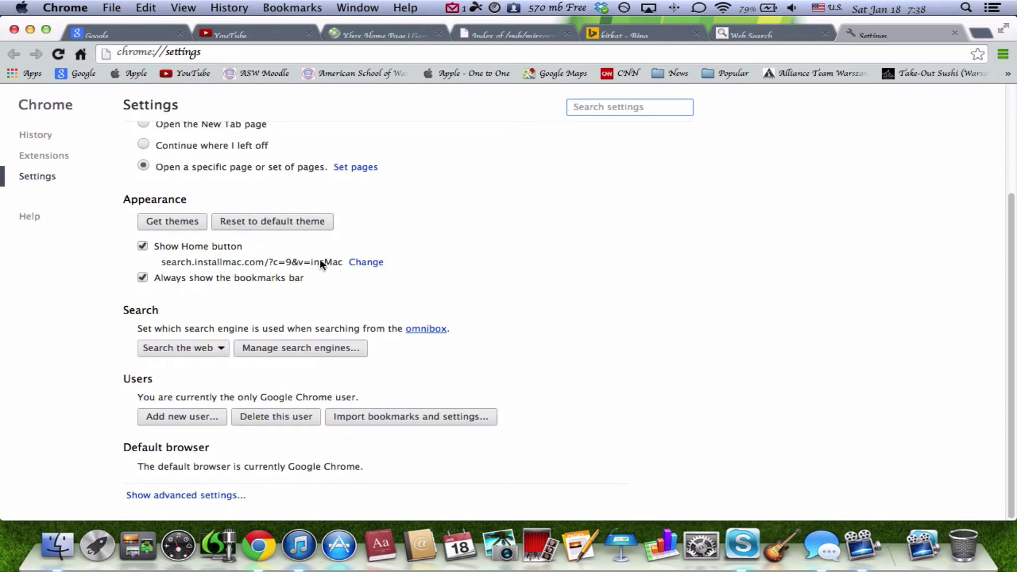
left_click(367, 266)
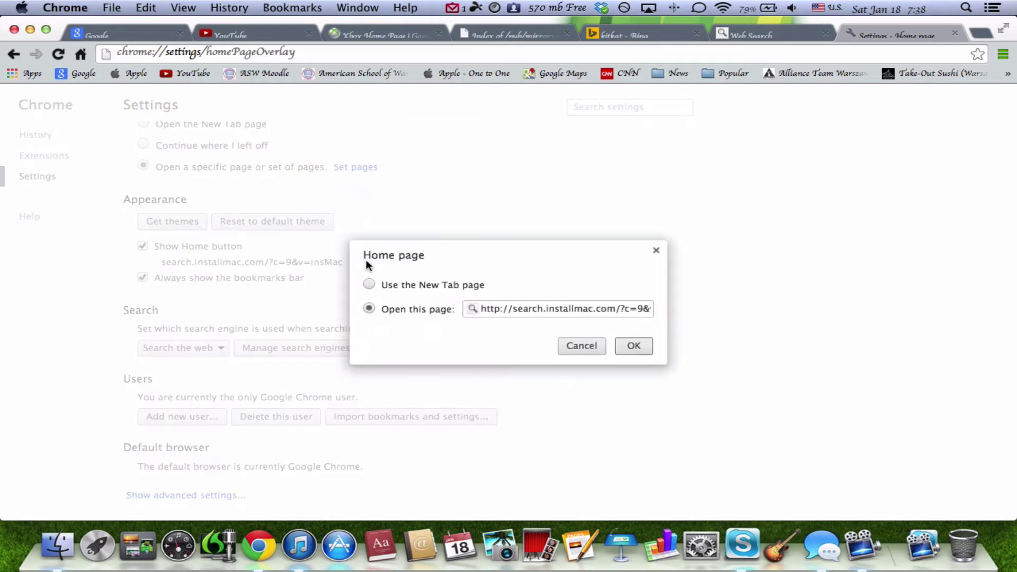
triple_click(540, 306)
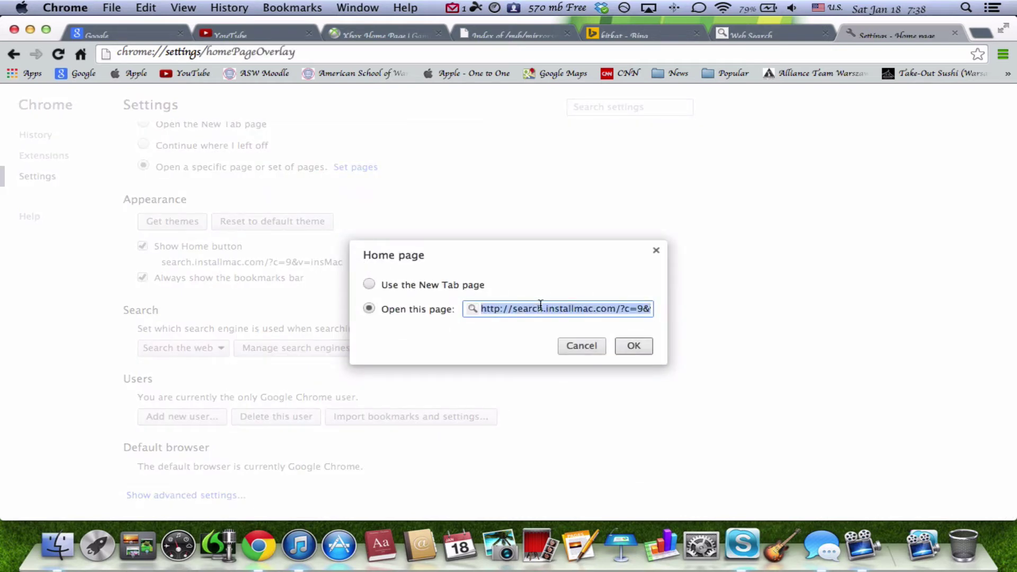
type("goog")
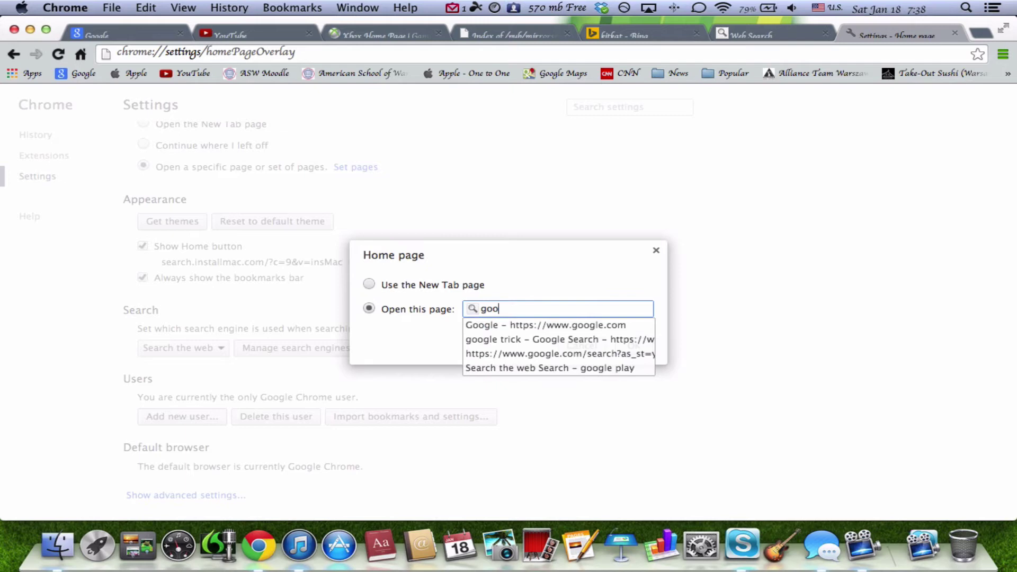
left_click(578, 323)
left_click(622, 342)
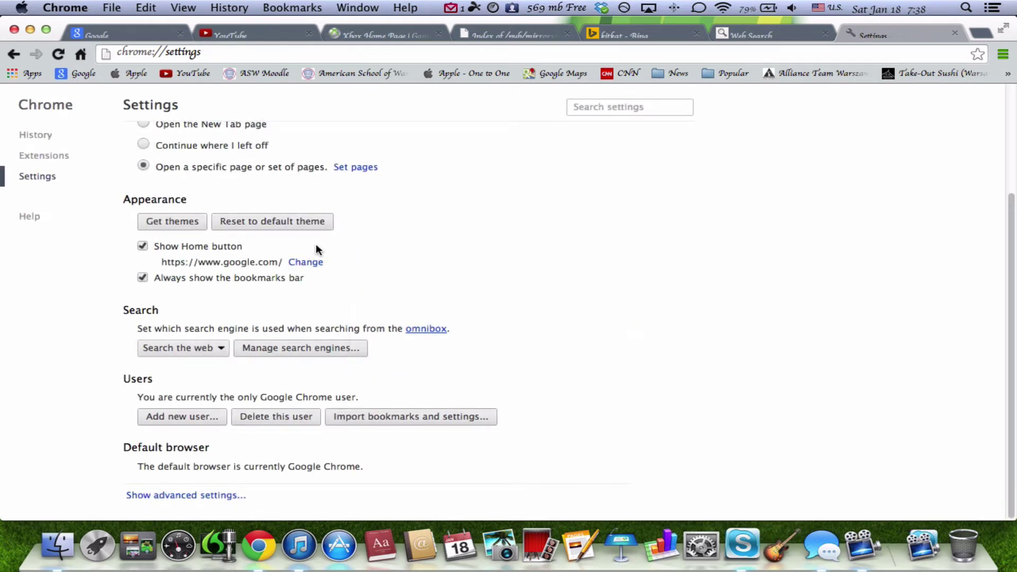
- Choose Google as default search engine and close the Web Search and Bing kitkat tabs
left_click(195, 348)
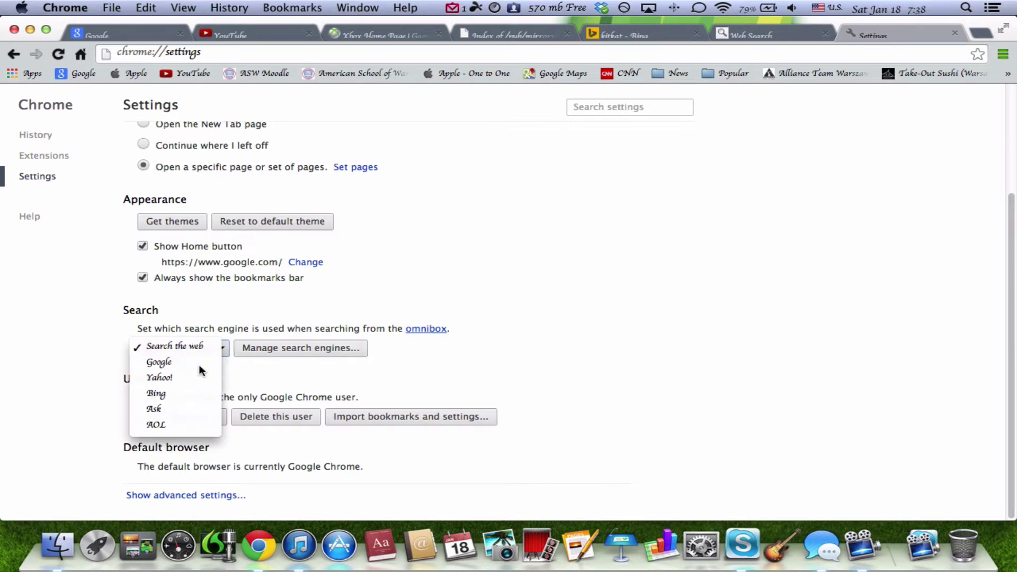
left_click(199, 363)
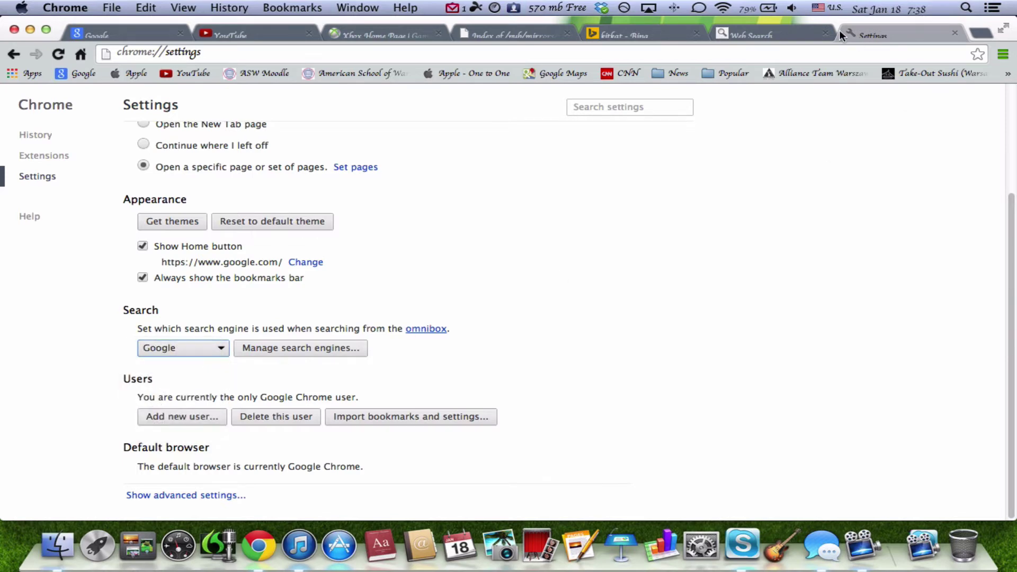
left_click(826, 33)
left_click(698, 33)
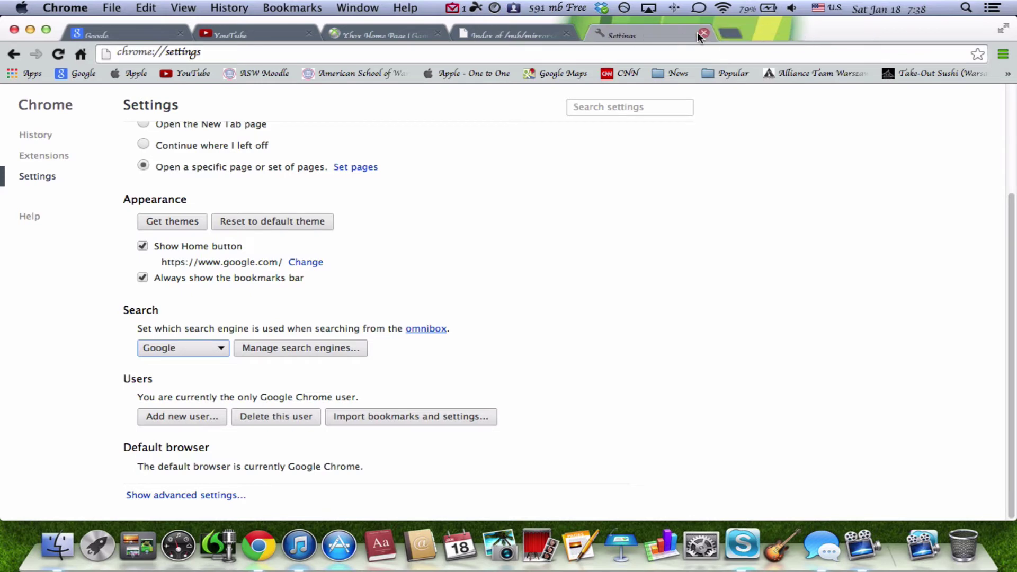
left_click(852, 34)
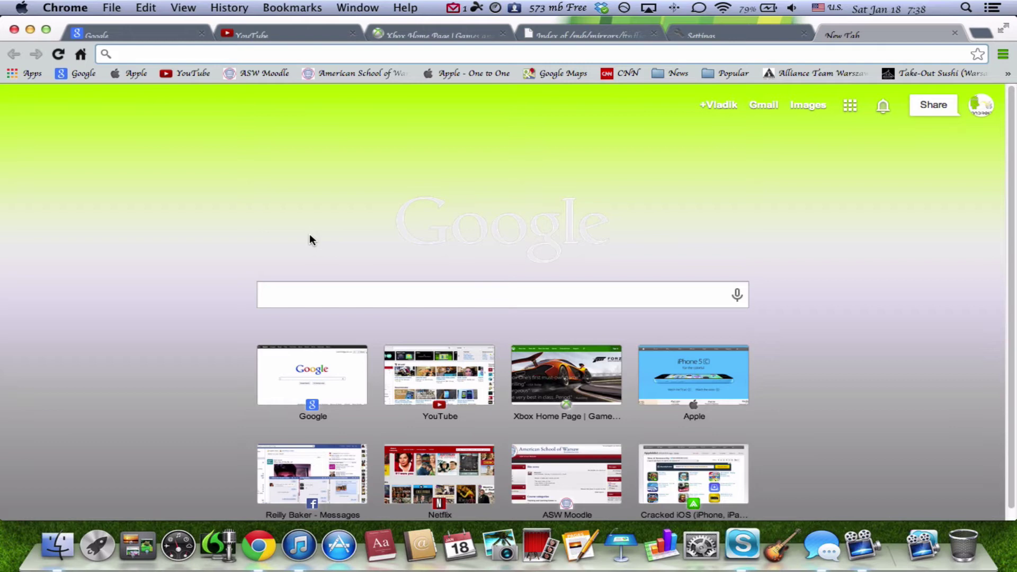
left_click(467, 293)
scroll(444, 403, "down", 1)
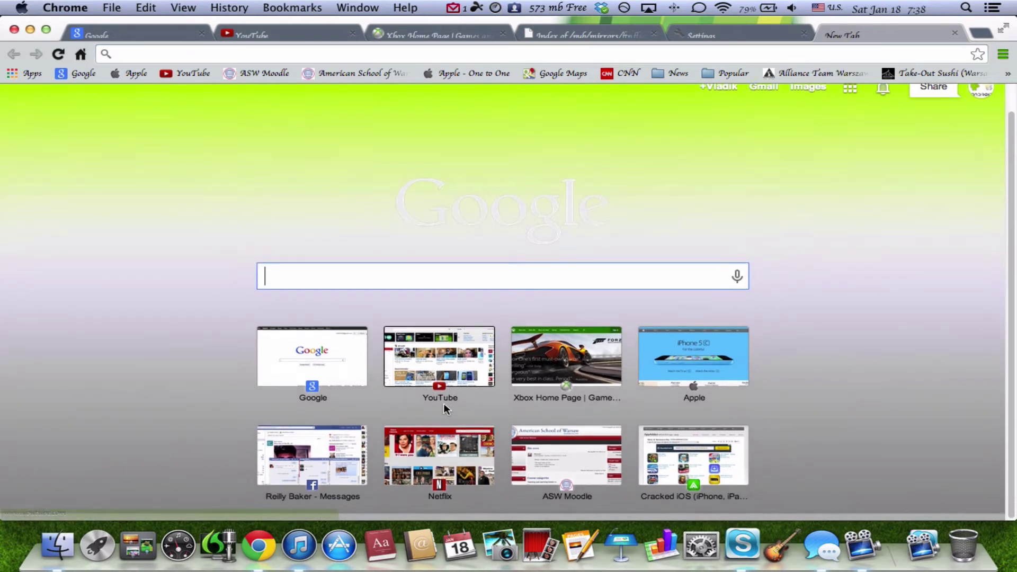
scroll(444, 402, "up", 2)
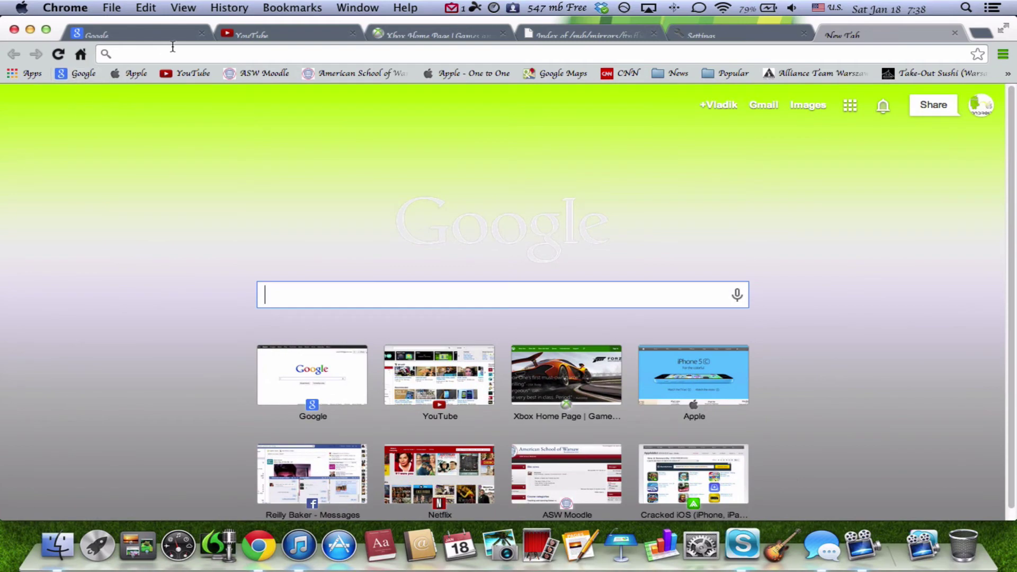
left_click(165, 52)
type("kitkat")
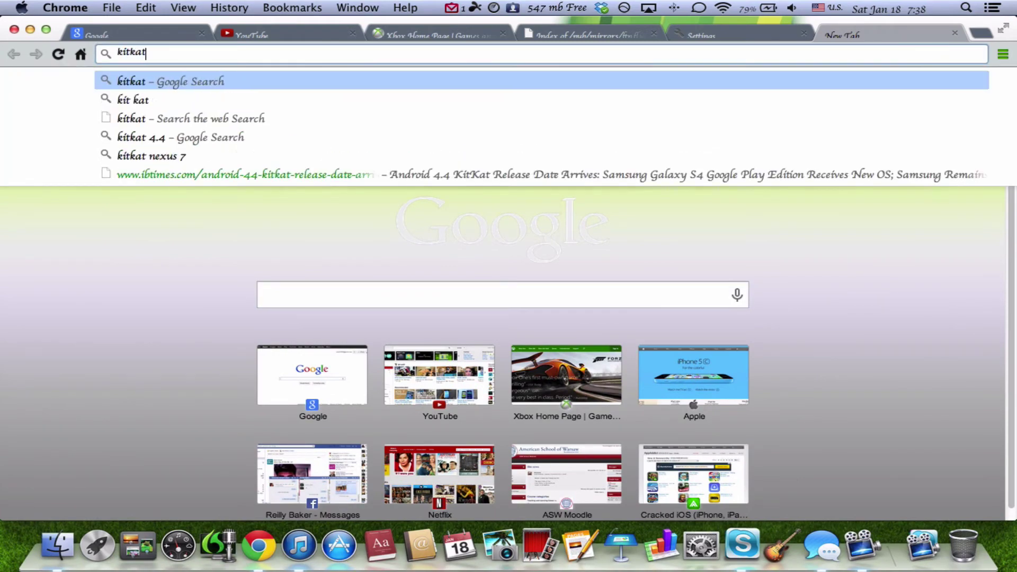
key("Return")
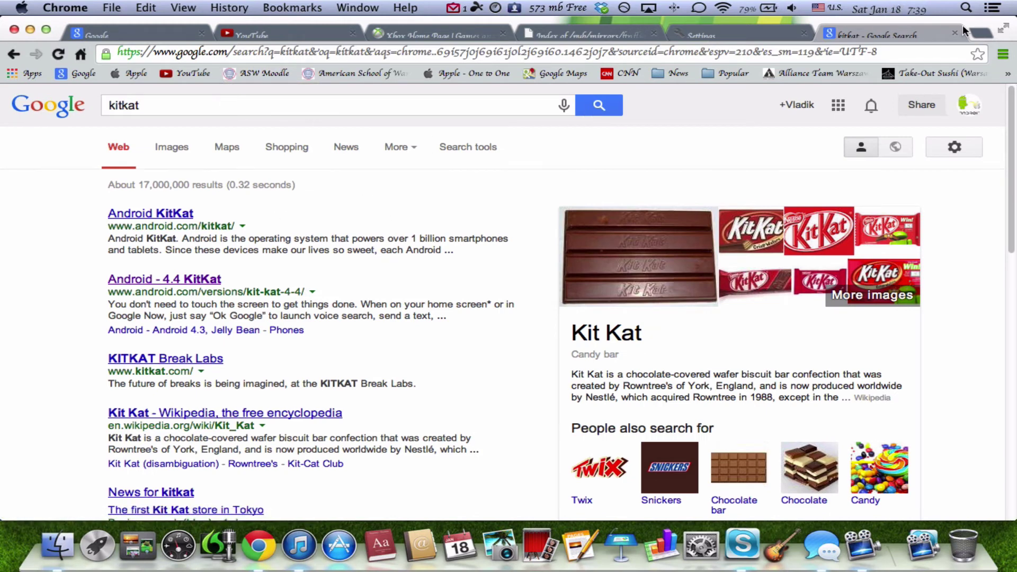
left_click(80, 54)
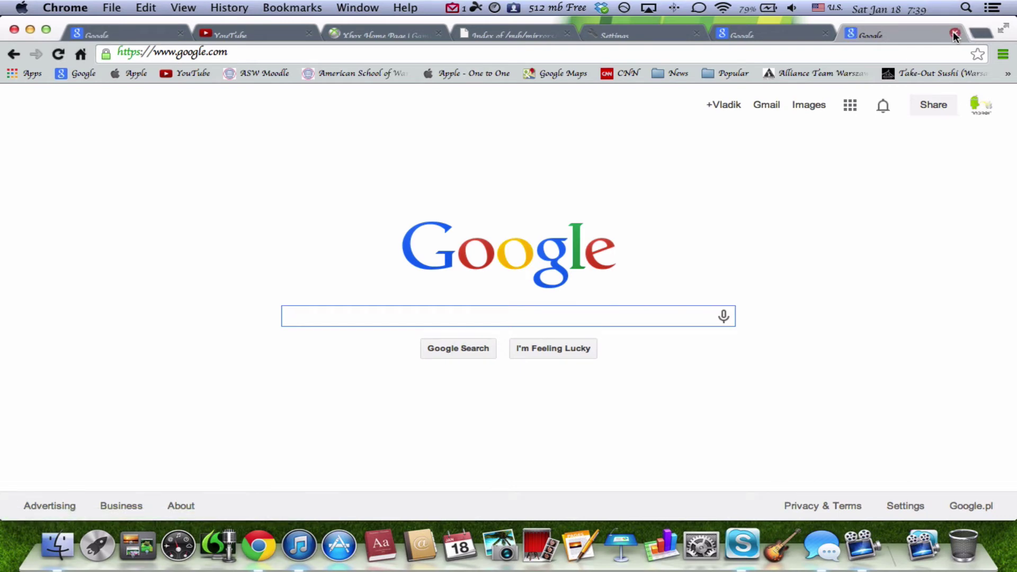
- Reload google.com via Home in a fresh tab, then close the spare Google tabs
left_click(954, 32)
left_click(981, 33)
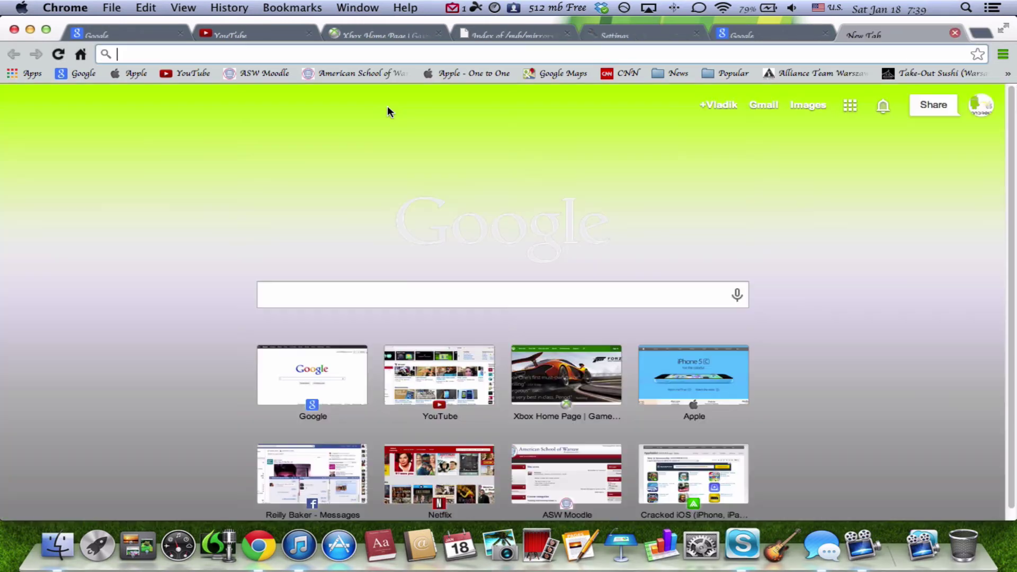
left_click(80, 55)
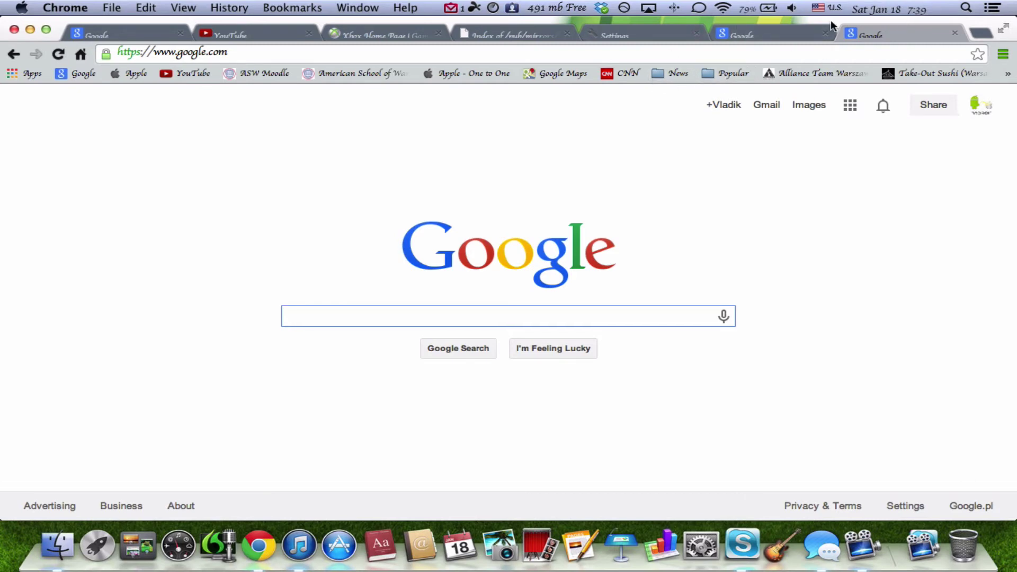
left_click(954, 34)
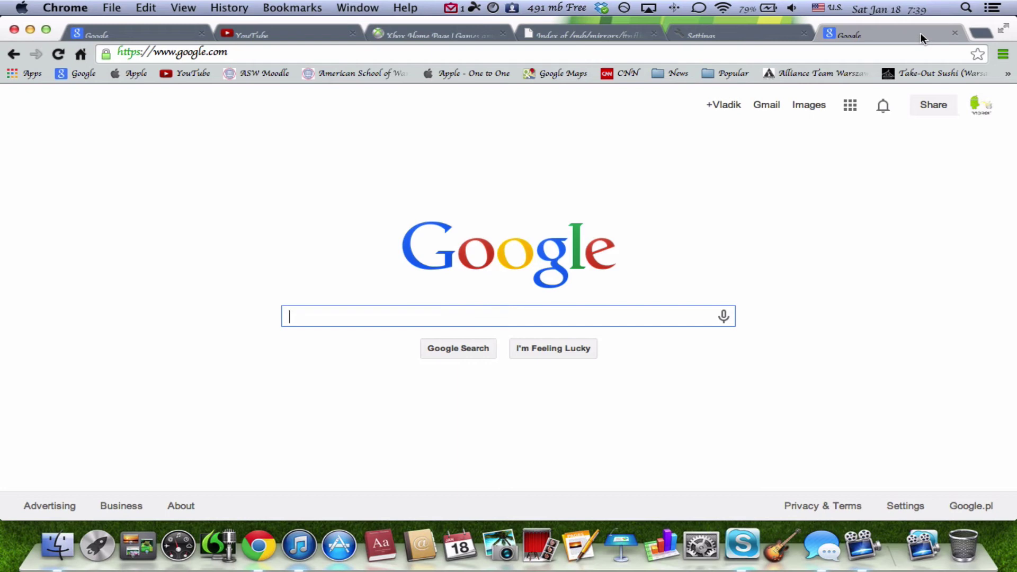
left_click(953, 34)
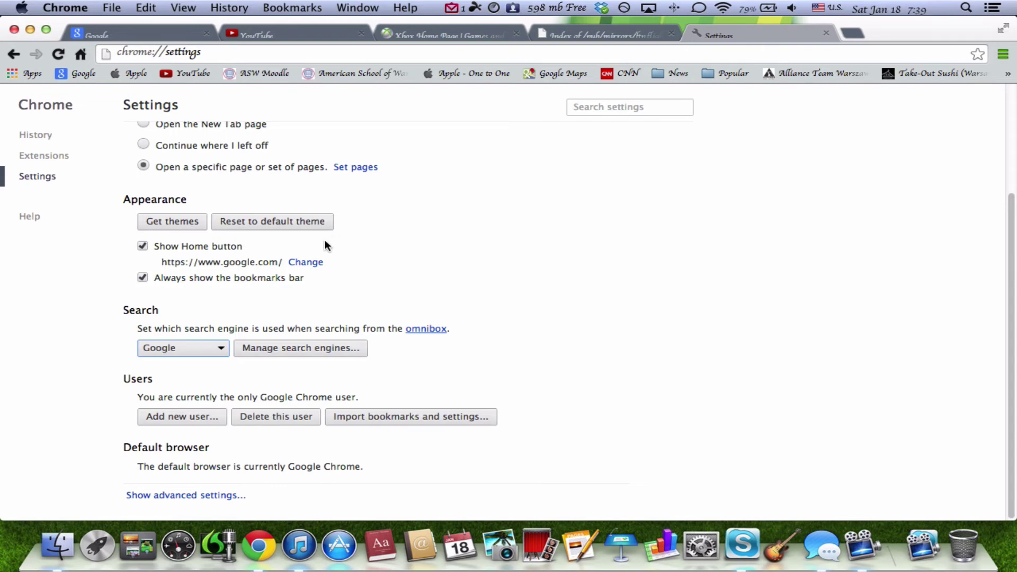
left_click(307, 262)
left_click(550, 312)
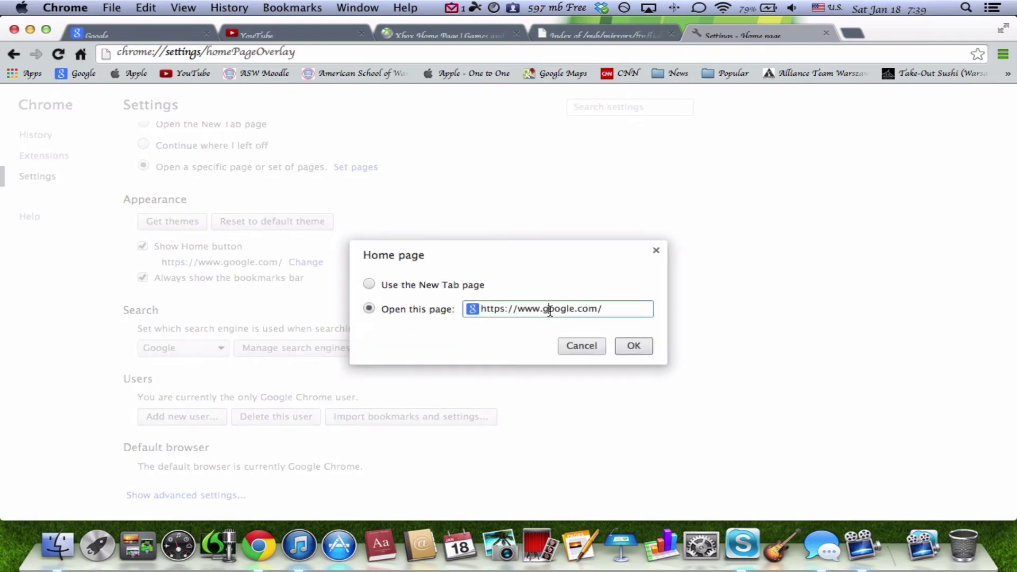
key("super+a")
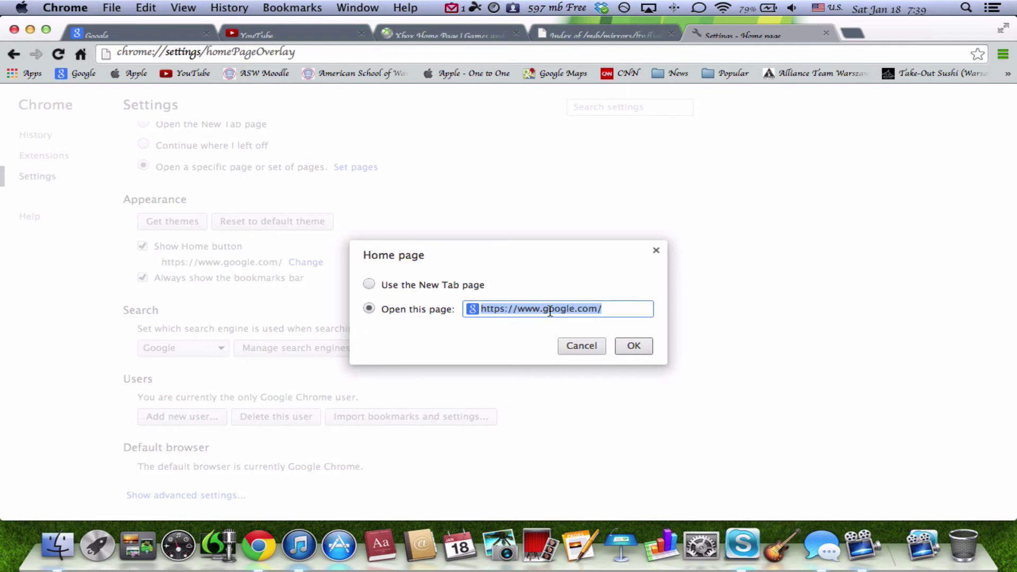
type("micr")
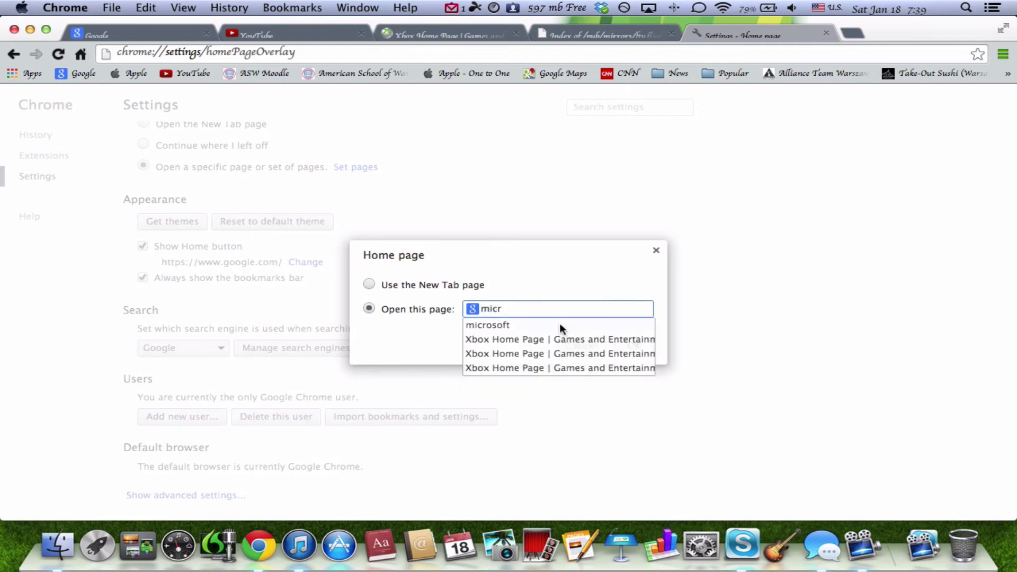
left_click(560, 325)
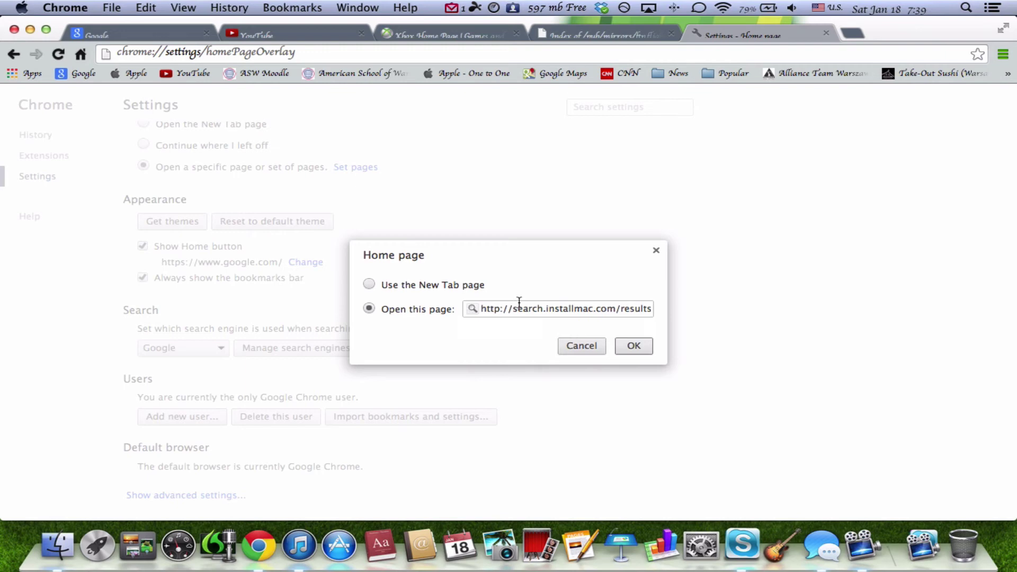
triple_click(589, 310)
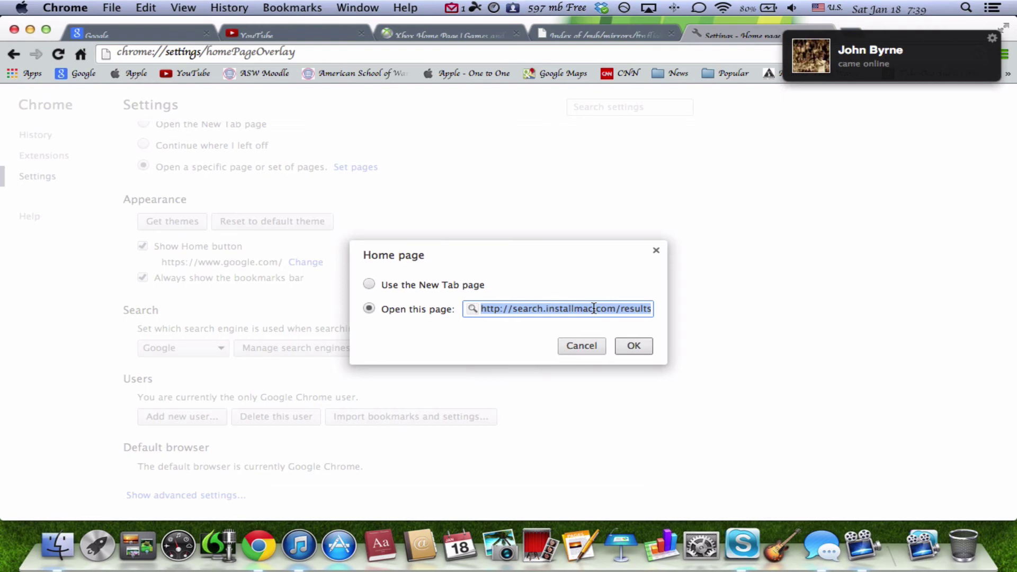
type("app")
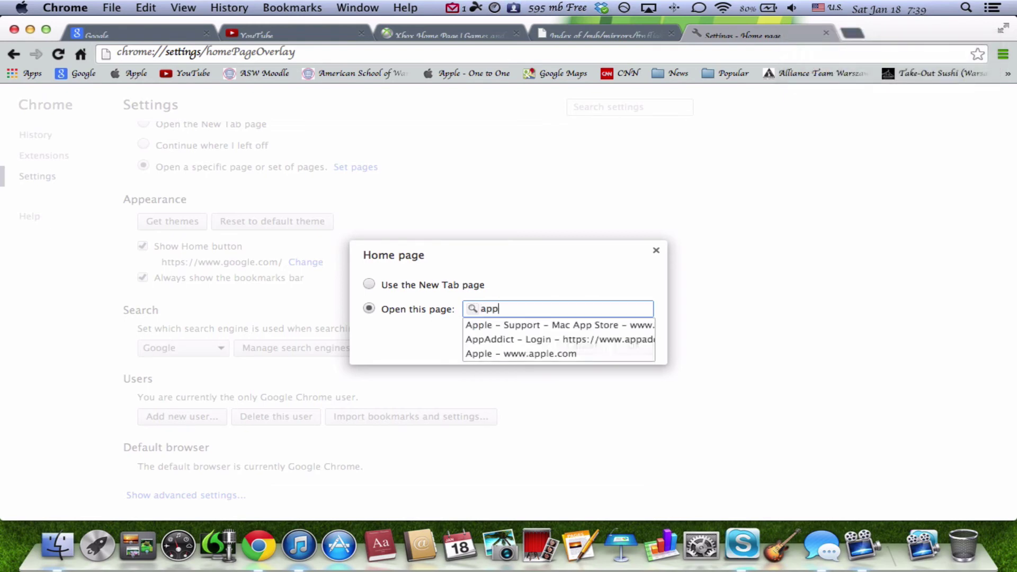
left_click(560, 354)
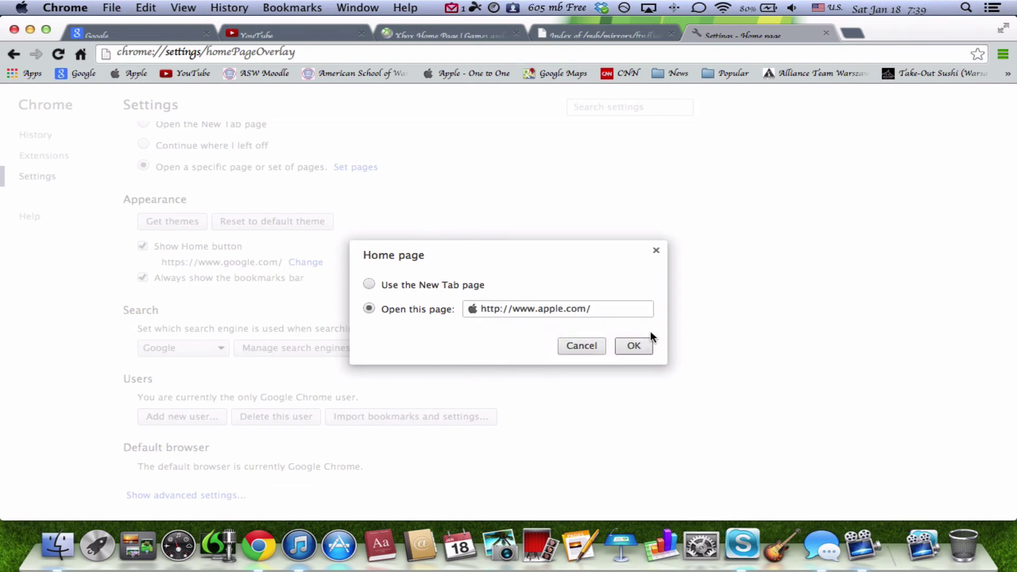
left_click(636, 345)
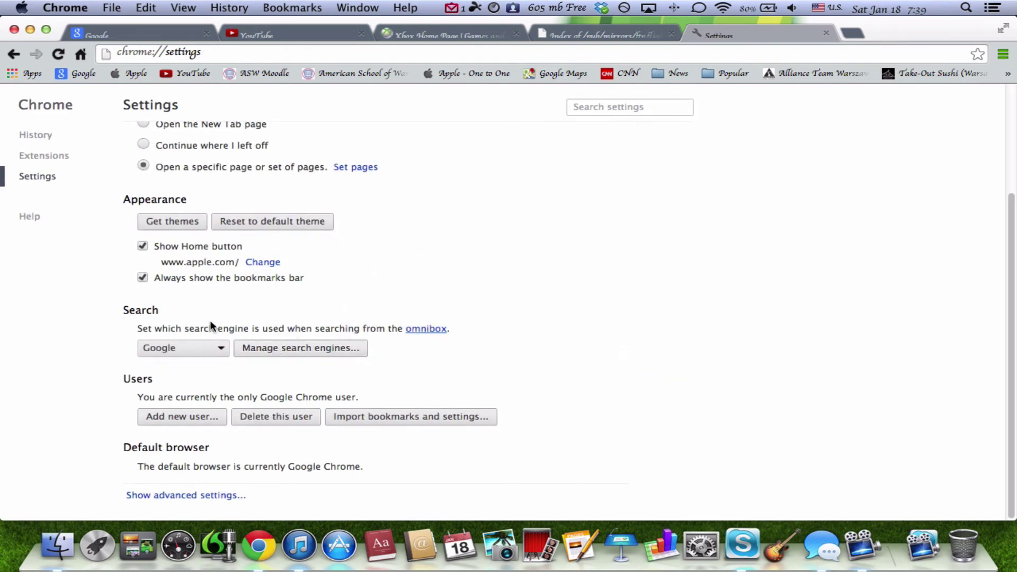
- Keep Google as search engine, confirm Home opens apple.com in a new tab, return to Settings
left_click(160, 347)
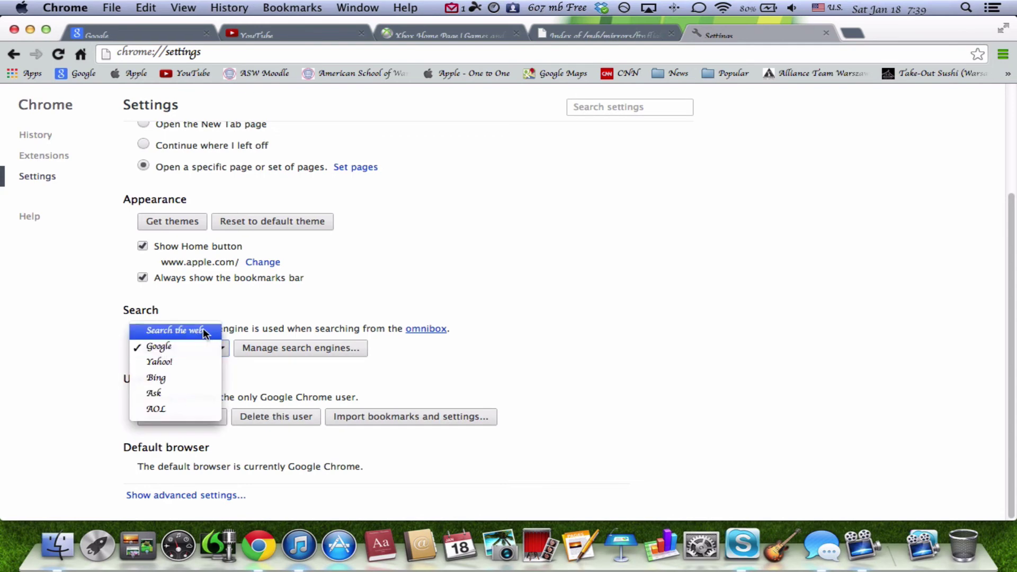
left_click(189, 348)
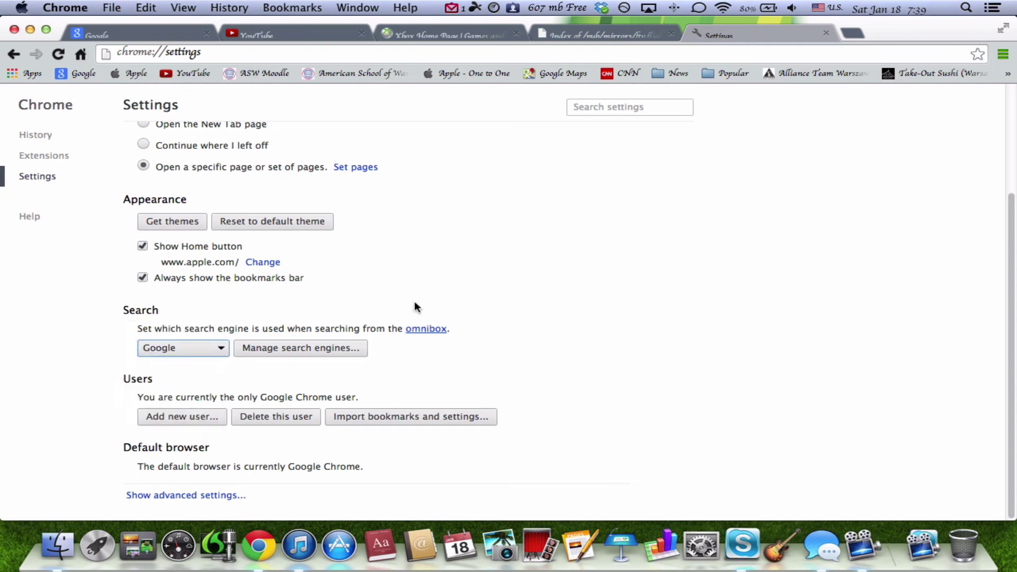
left_click(851, 32)
left_click(82, 54)
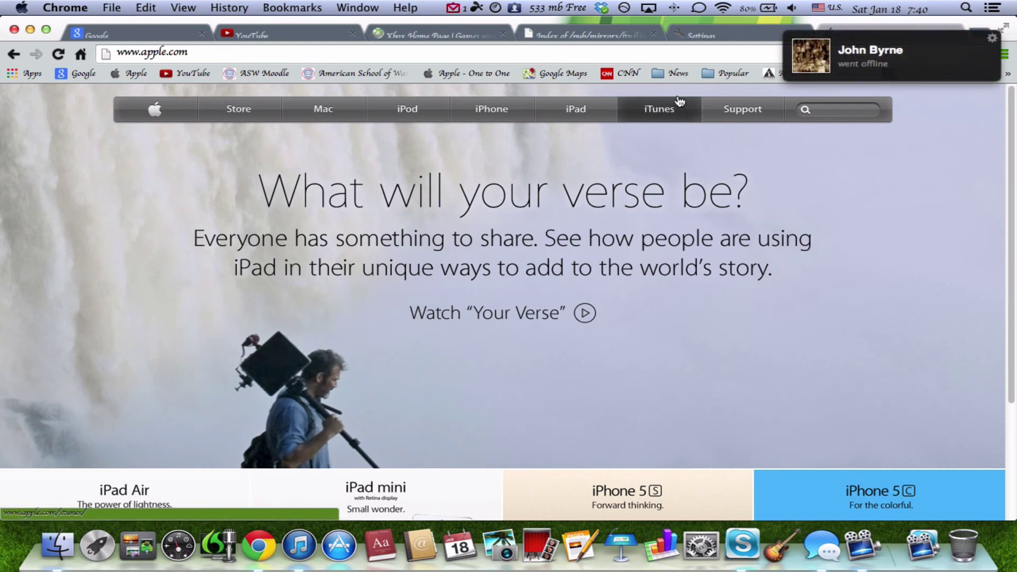
left_click(730, 33)
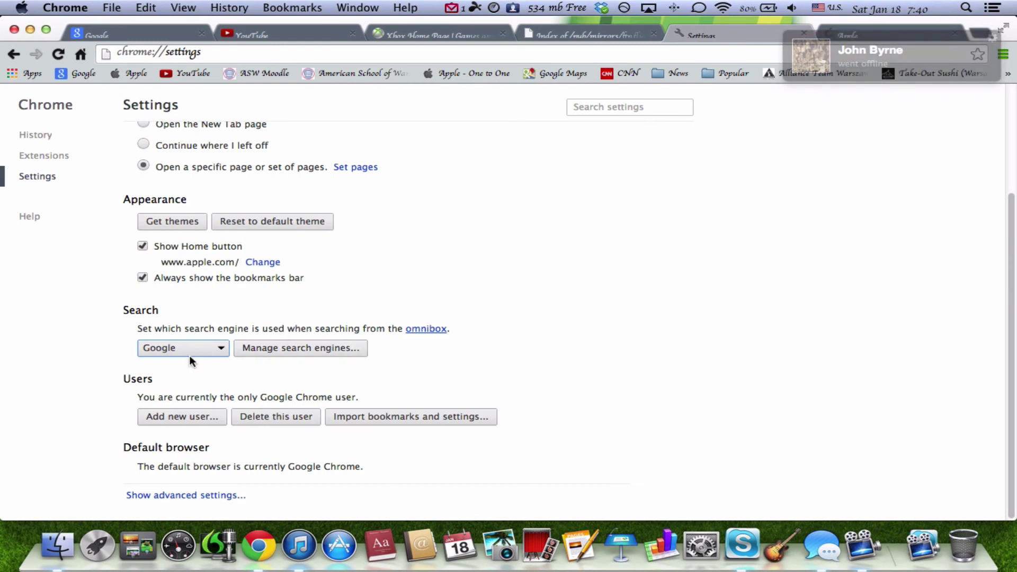
left_click(255, 262)
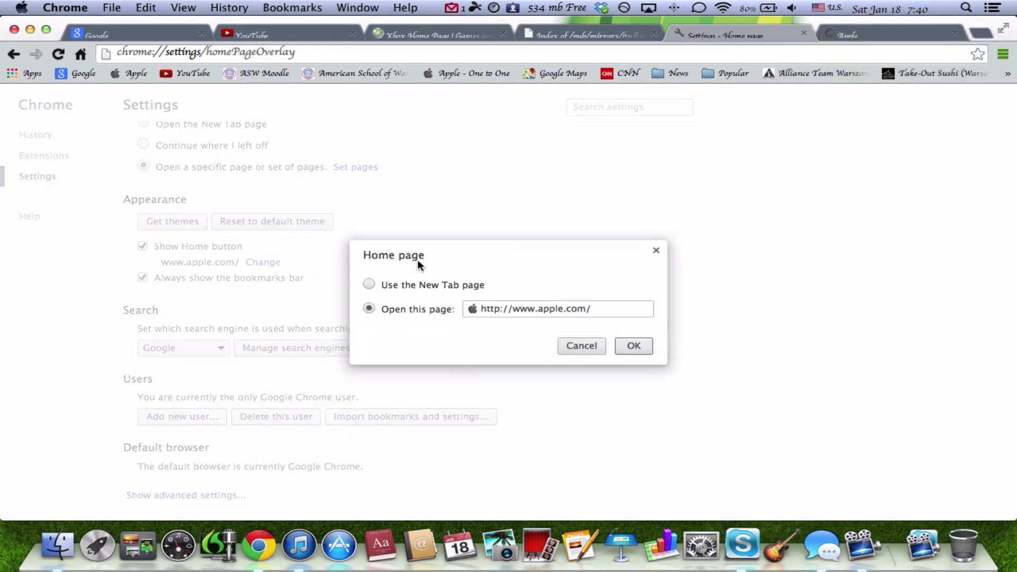
left_click(564, 311)
key("super+a")
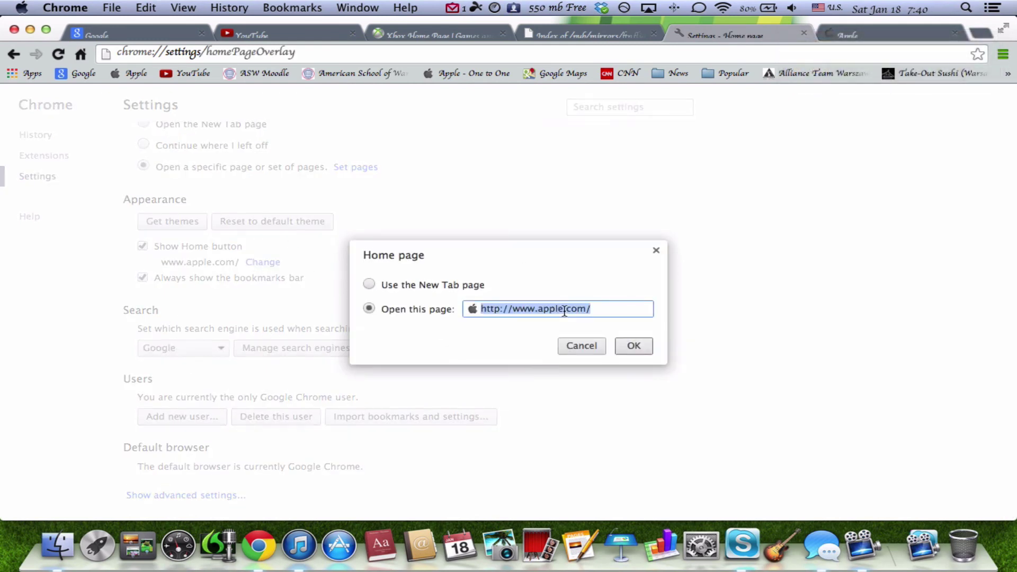
type("goo")
left_click(596, 325)
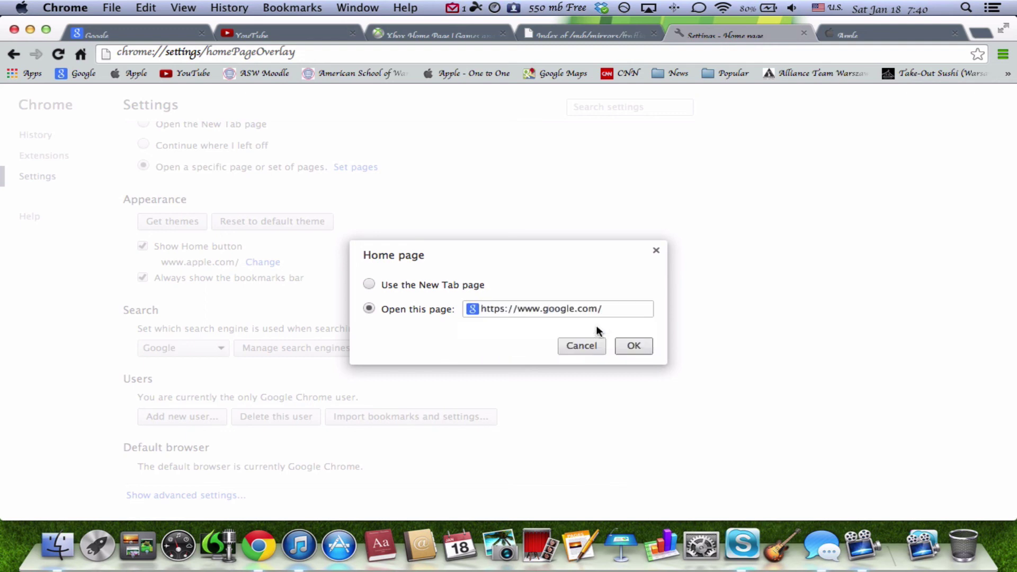
left_click(625, 345)
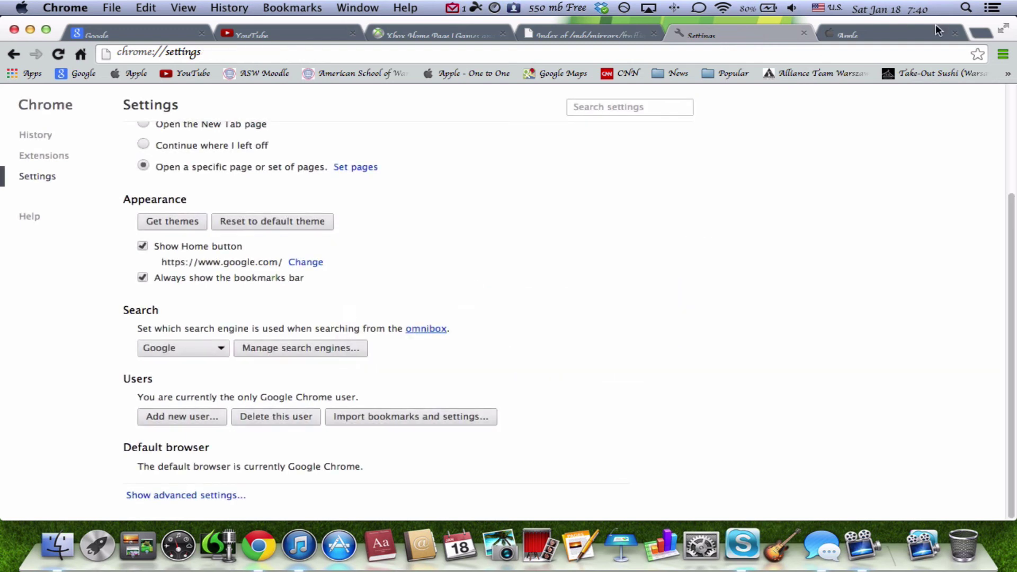
left_click(954, 33)
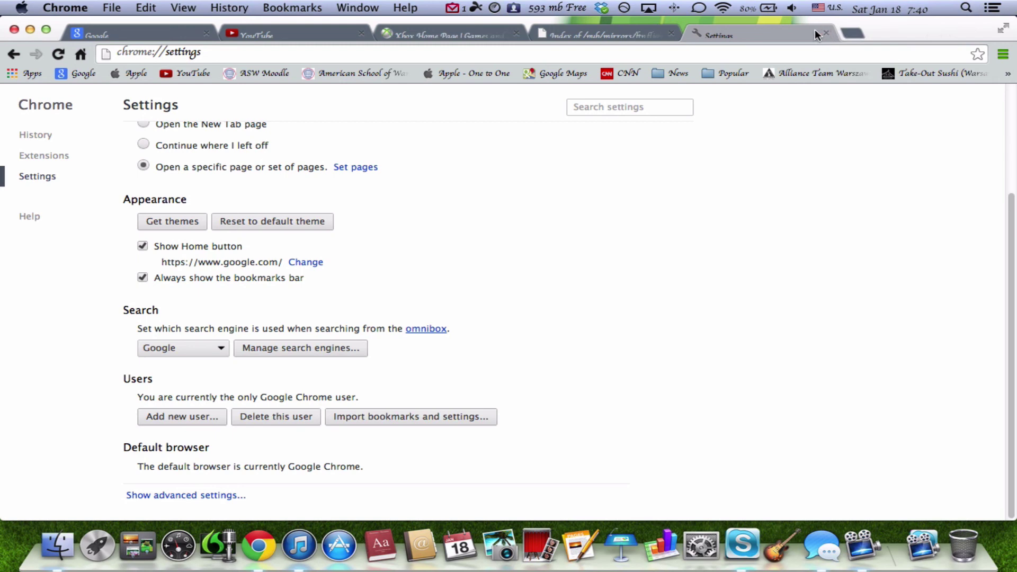
left_click(81, 54)
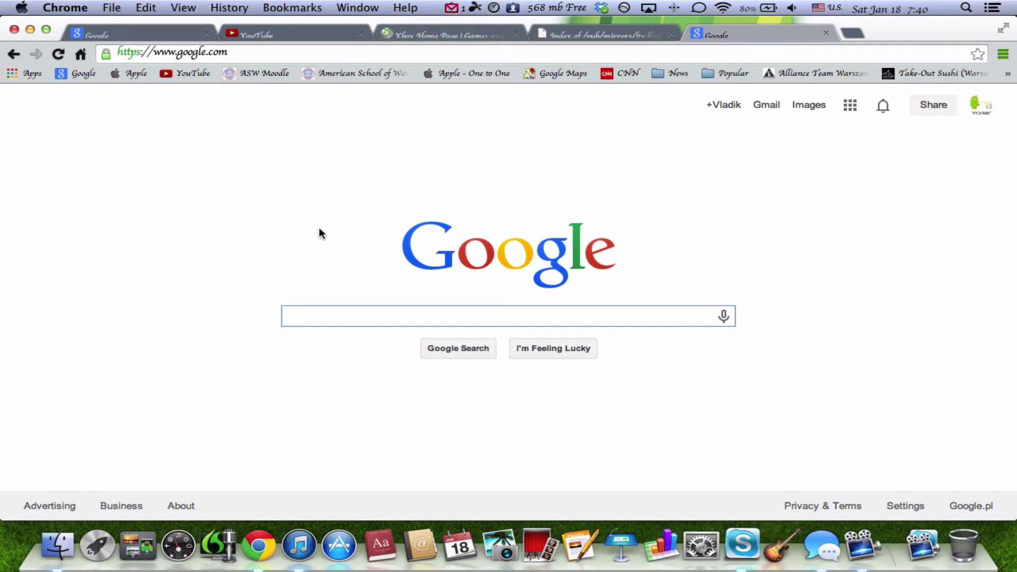
left_click(863, 559)
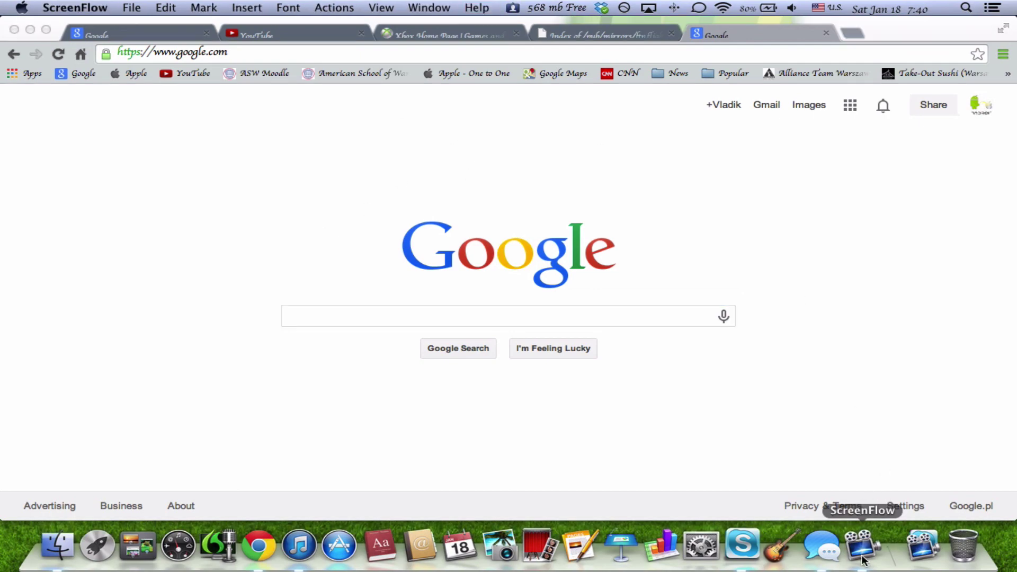